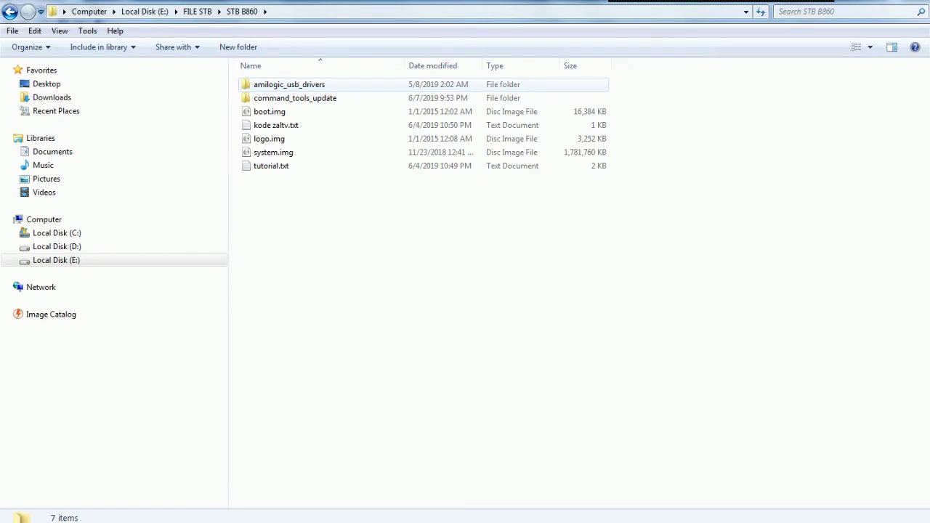
# - Look inside the amilogic_usb_drivers folder, return to STB B860 and bring up the tutorial.txt instructions clear of the folder list
pyautogui.doubleClick(289, 85)
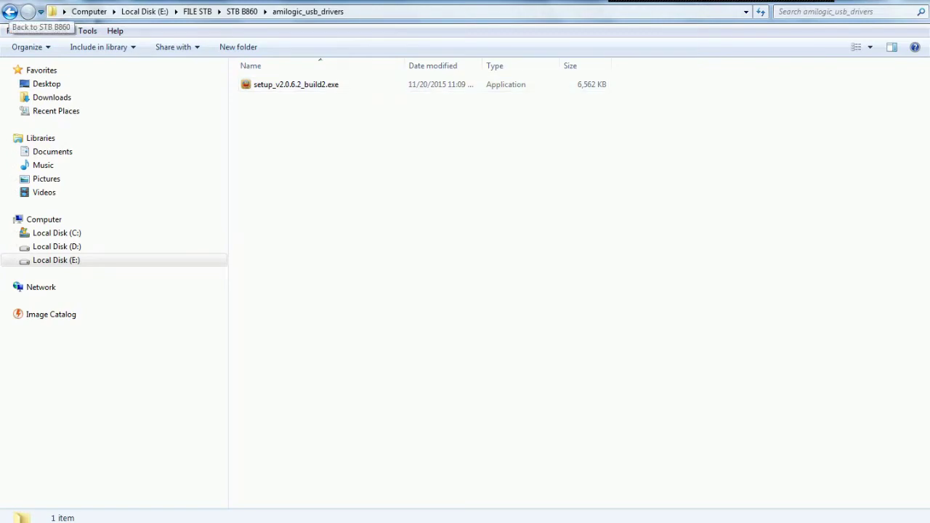
pyautogui.click(10, 12)
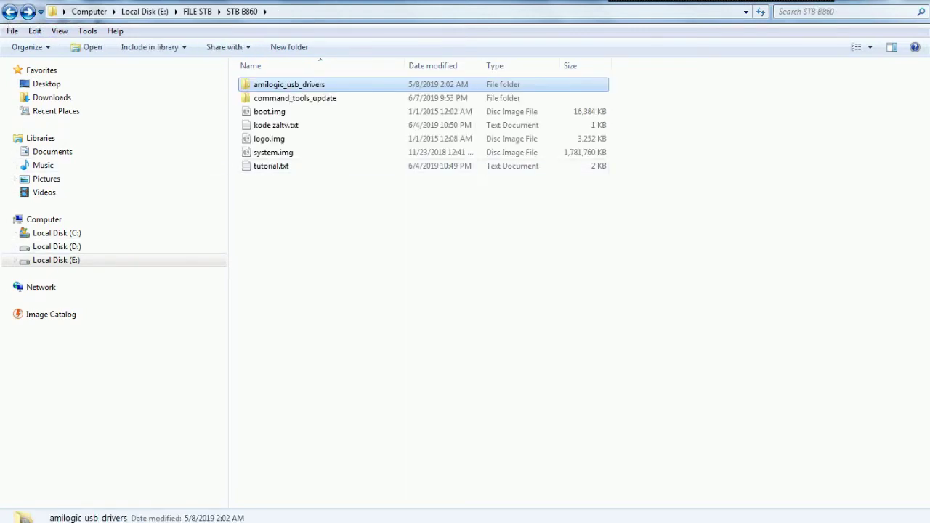
pyautogui.hotkey('alt', 'Tab')
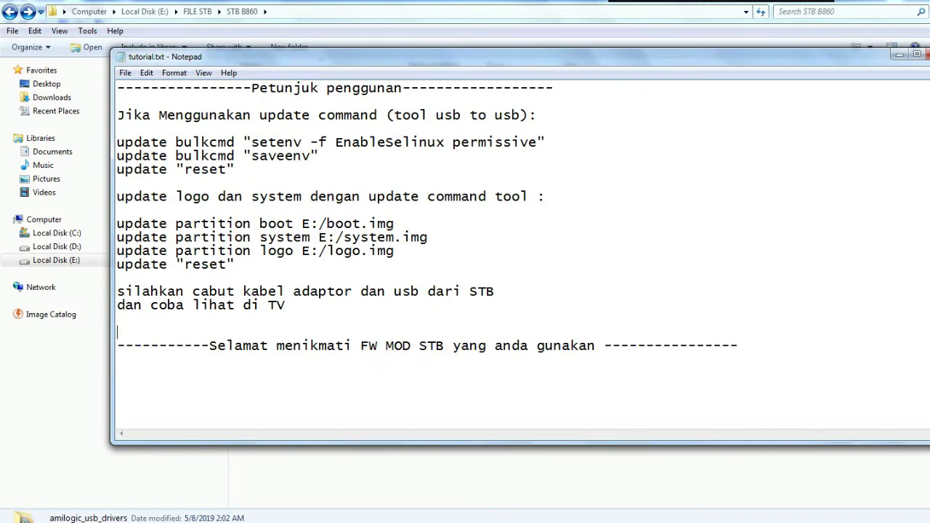
pyautogui.moveTo(465, 57); pyautogui.dragTo(546, 147)
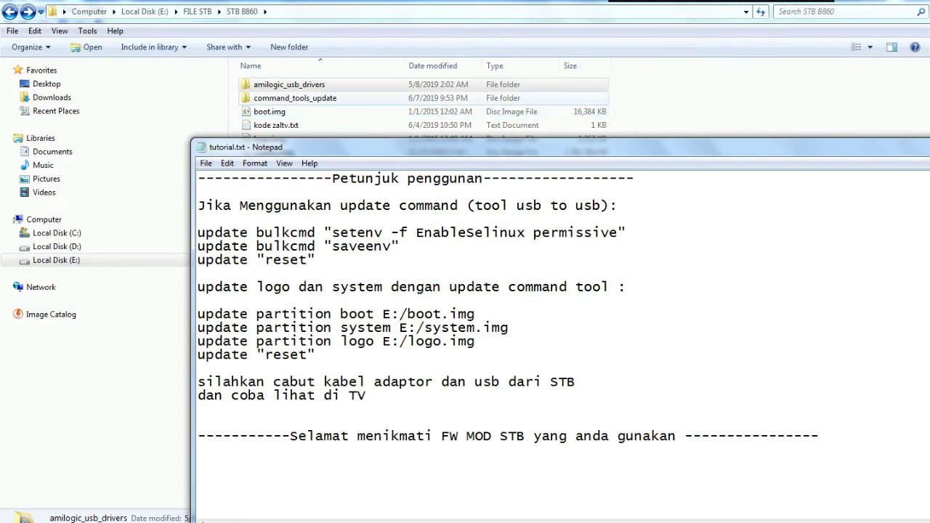
# - Open the command_tools_update folder and try launching update.exe directly
pyautogui.doubleClick(294, 97)
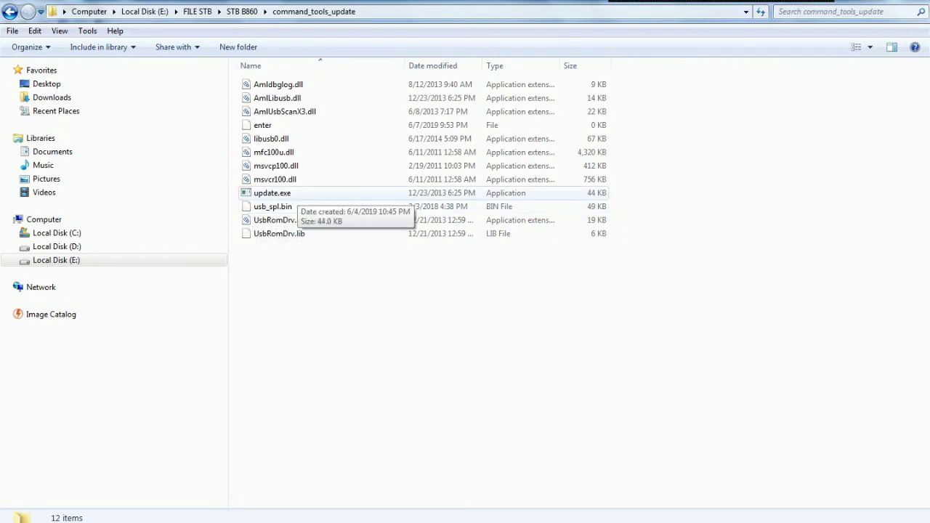
pyautogui.doubleClick(283, 193)
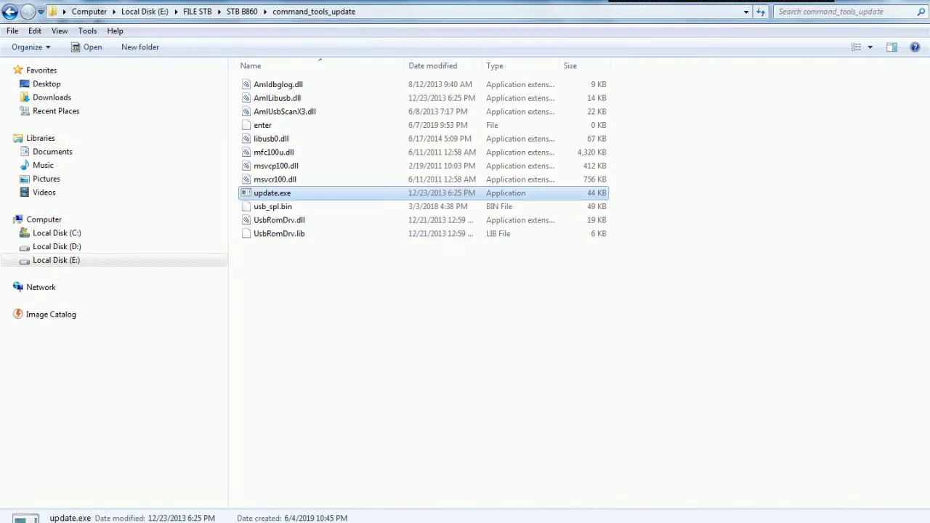
pyautogui.press('Escape')
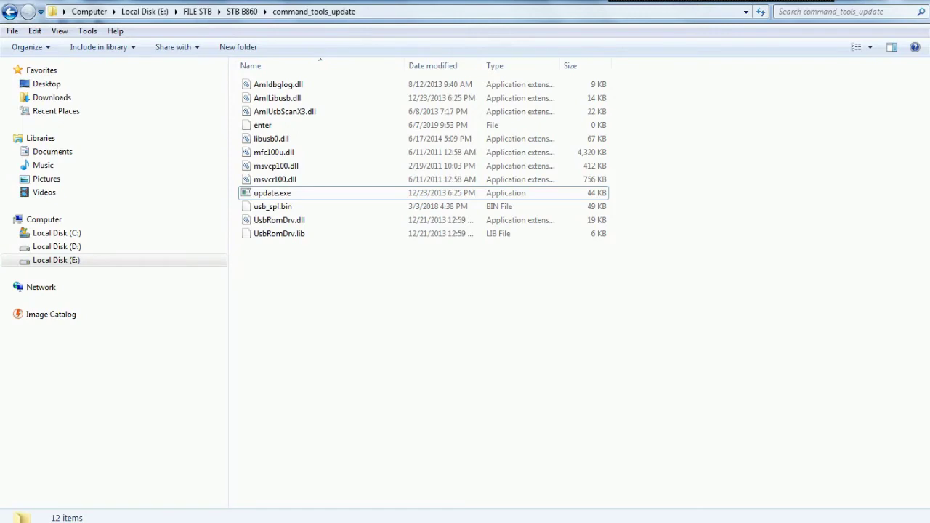
pyautogui.keyDown('shift'); pyautogui.rightClick(748, 212); pyautogui.keyUp('shift')
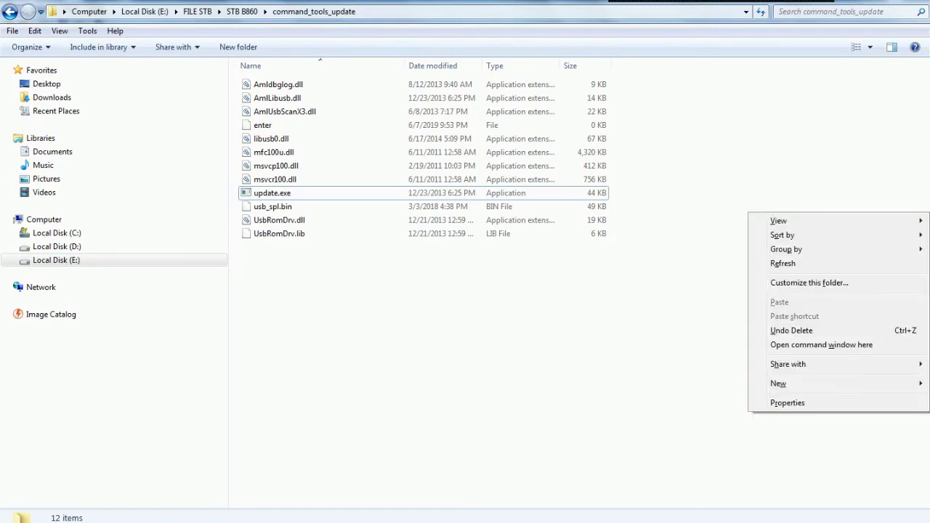
pyautogui.press('Escape')
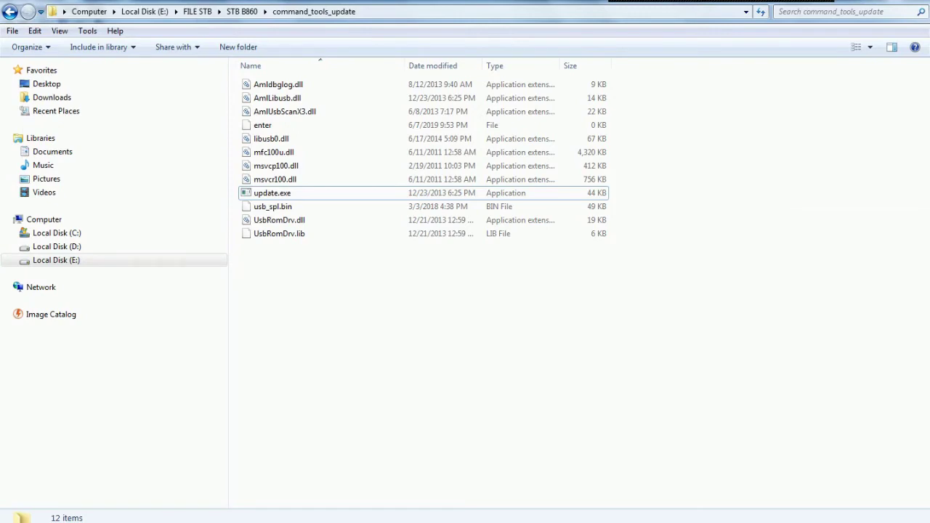
pyautogui.rightClick(718, 210)
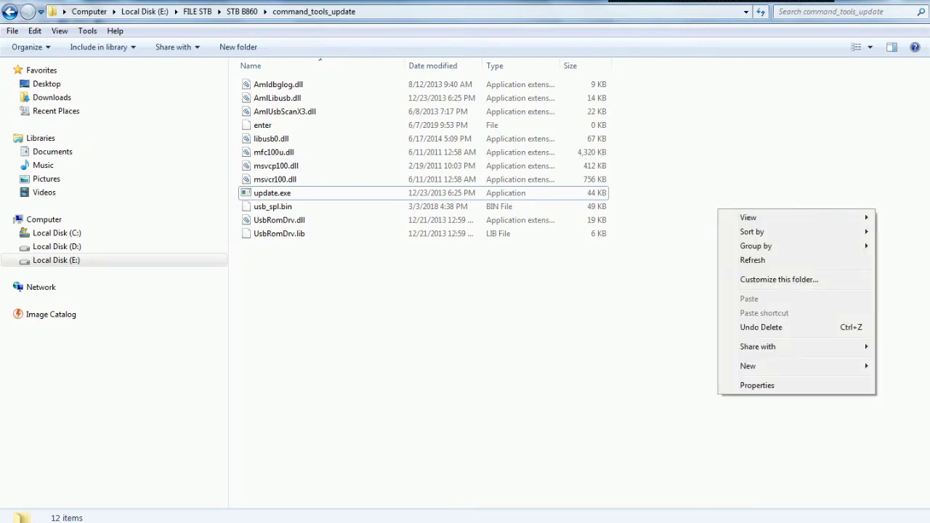
pyautogui.click(752, 259)
pyautogui.rightClick(706, 234)
pyautogui.click(752, 284)
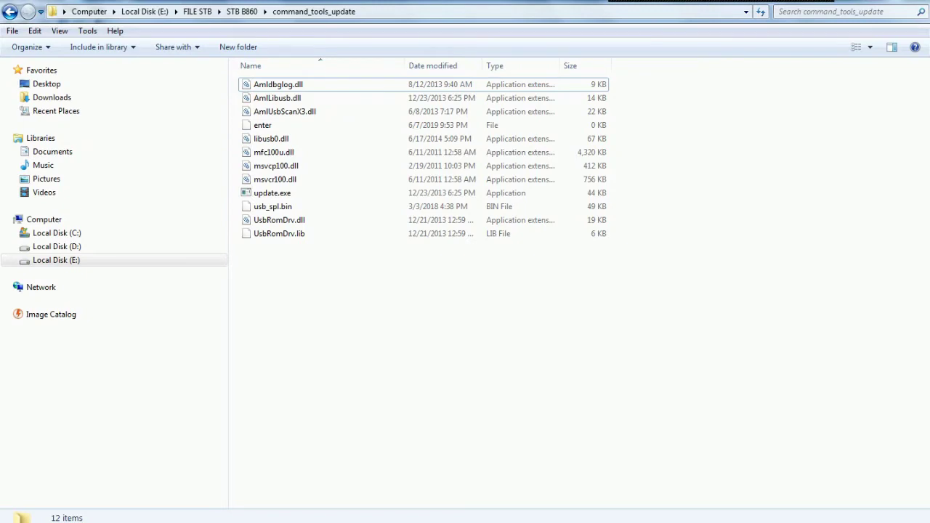
pyautogui.rightClick(748, 231)
pyautogui.press('Escape')
# - Open a command window in the command_tools_update folder and move it toward the middle of the screen
pyautogui.keyDown('shift'); pyautogui.rightClick(719, 235); pyautogui.keyUp('shift')
pyautogui.moveTo(759, 387)
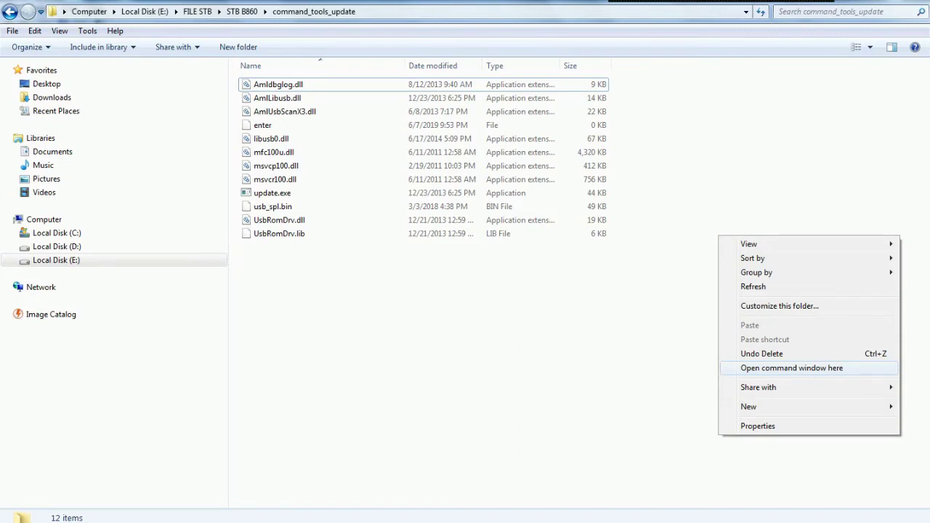
pyautogui.click(791, 367)
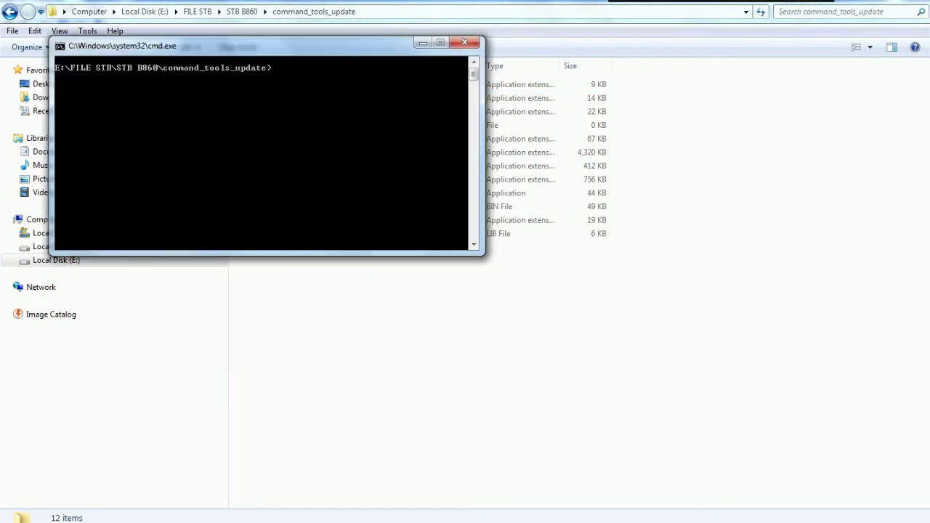
pyautogui.moveTo(261, 45); pyautogui.dragTo(547, 137)
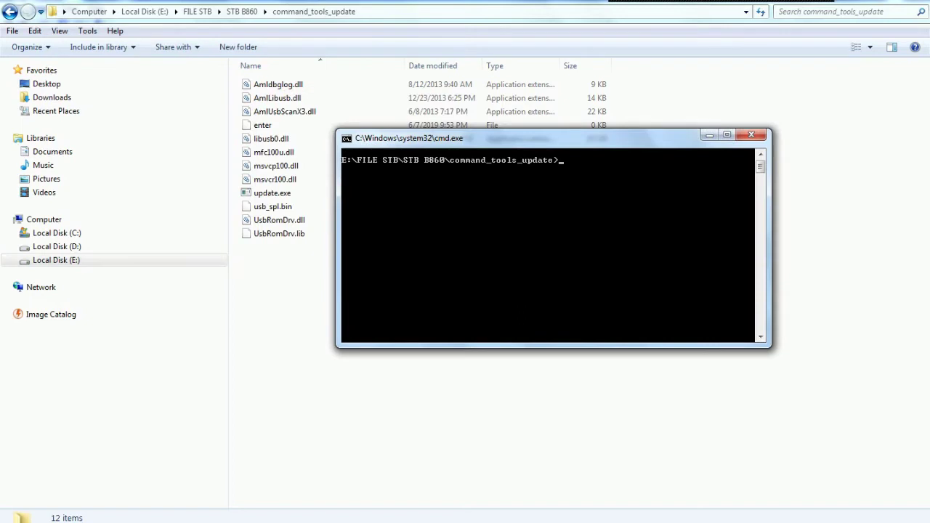
# - Copy the command update bulkcmd "setenv -f EnableSelinux permissive" from tutorial.txt and run it in the command window
pyautogui.hotkey('alt', 'Tab')
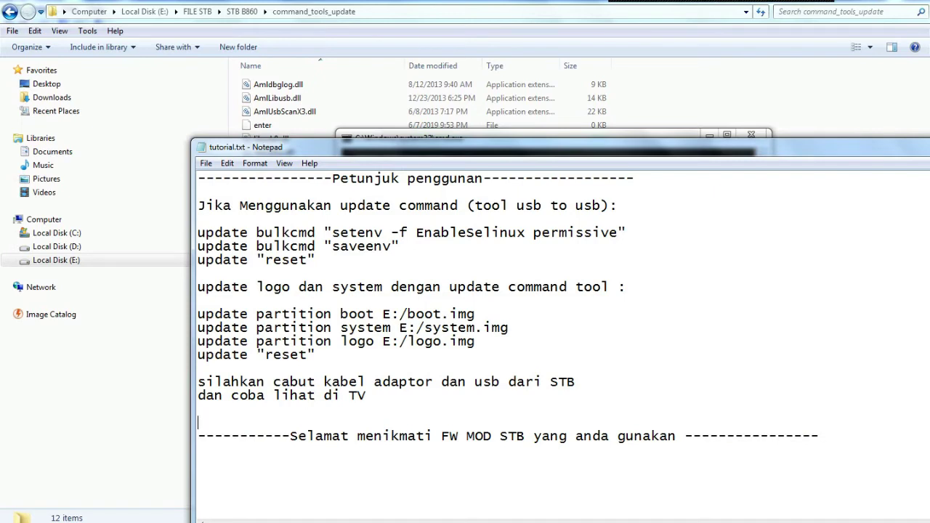
pyautogui.moveTo(625, 232); pyautogui.dragTo(197, 233)
pyautogui.rightClick(239, 237)
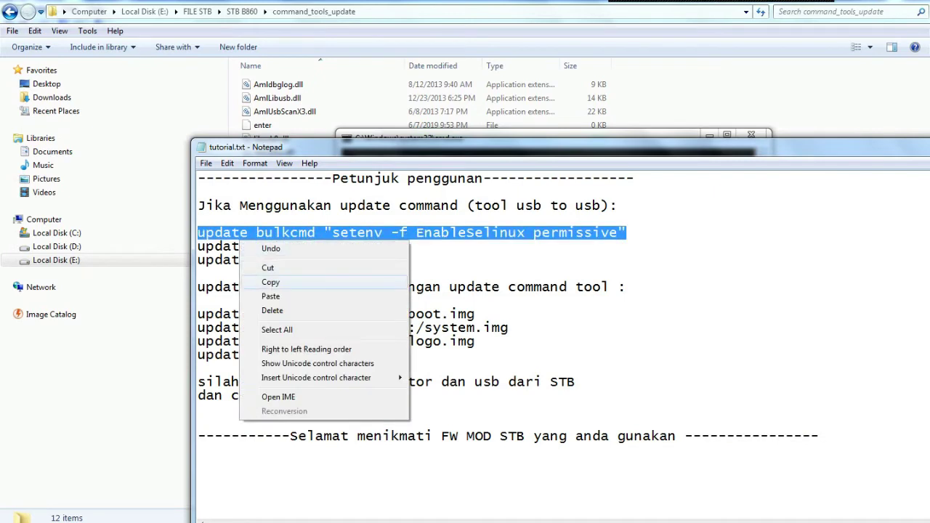
pyautogui.click(261, 282)
pyautogui.hotkey('alt', 'Tab')
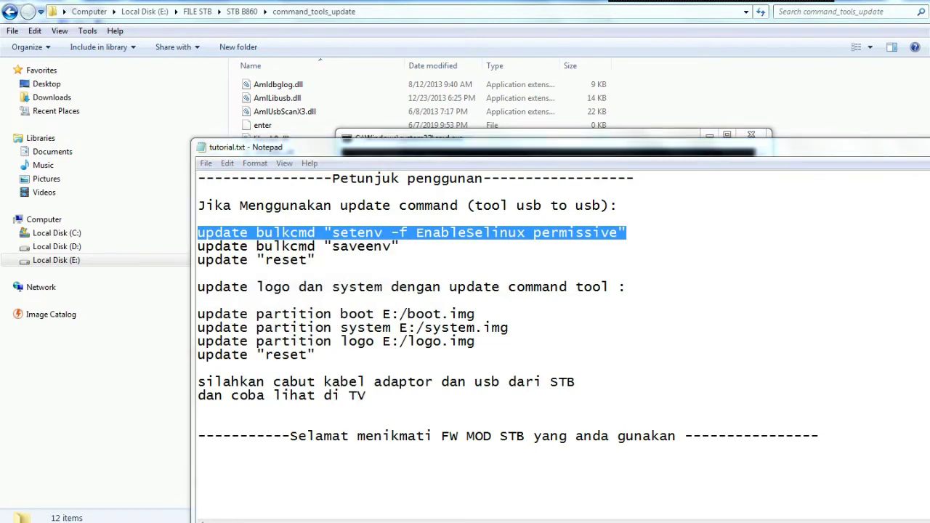
pyautogui.rightClick(579, 162)
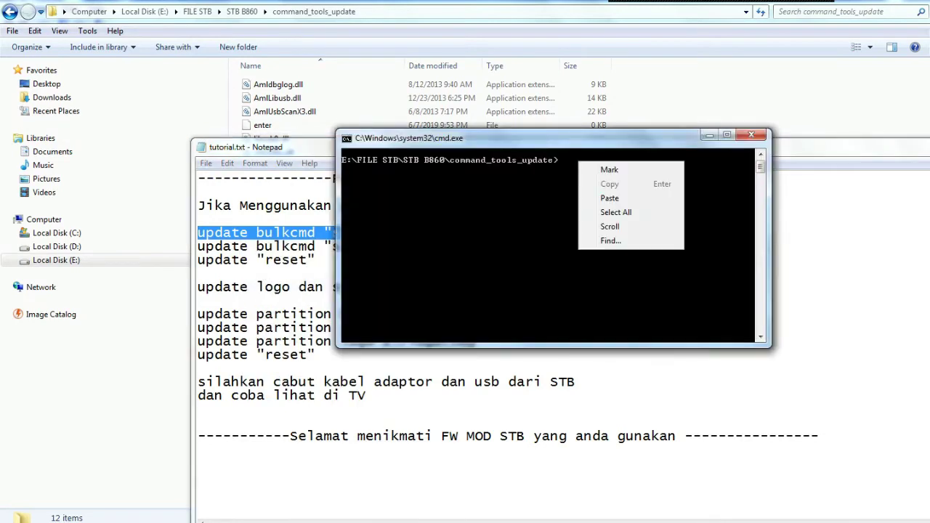
pyautogui.click(610, 198)
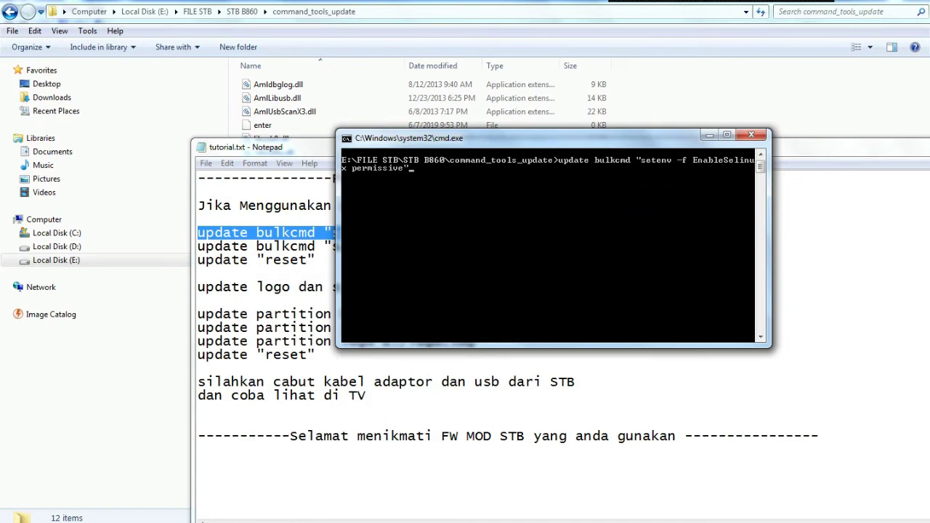
pyautogui.press('Return')
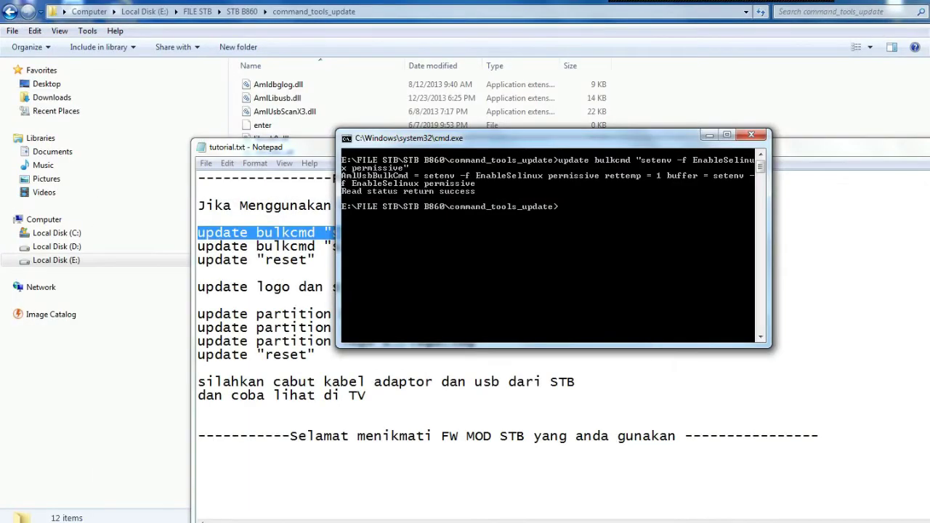
# - Copy the command update bulkcmd "saveenv" from tutorial.txt and run it in the command window
pyautogui.click(265, 260)
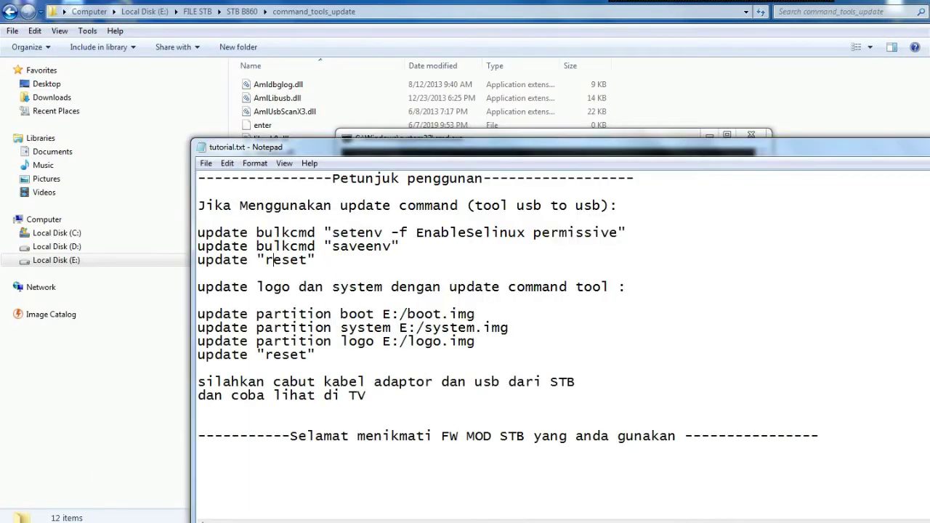
pyautogui.moveTo(400, 246); pyautogui.dragTo(198, 246)
pyautogui.rightClick(224, 242)
pyautogui.click(257, 284)
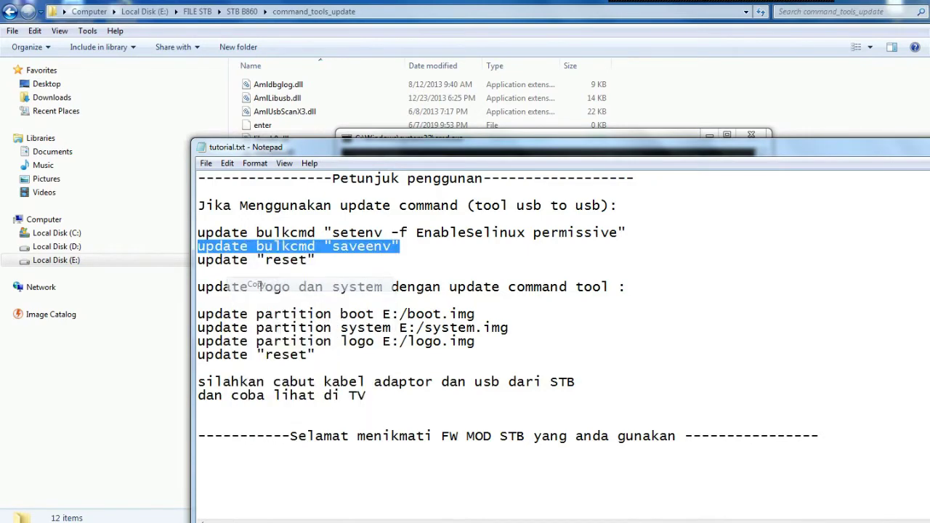
pyautogui.hotkey('alt', 'Tab')
pyautogui.rightClick(588, 209)
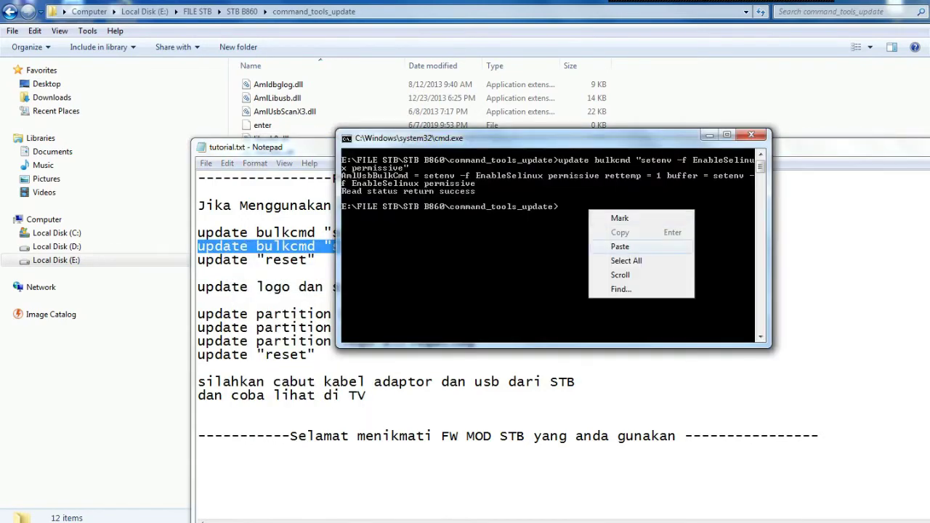
pyautogui.click(617, 246)
pyautogui.press('Return')
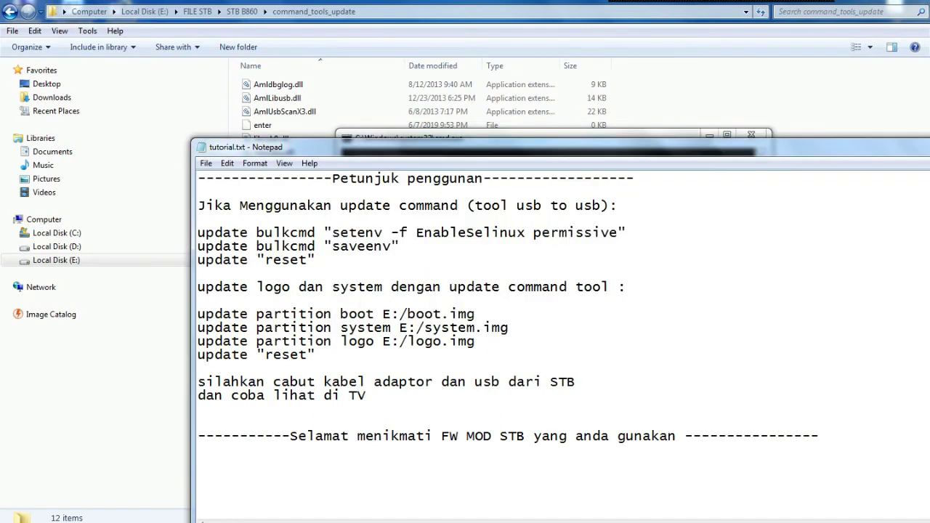
# - Copy the command update "reset" from tutorial.txt and run it in the command window
pyautogui.moveTo(316, 259); pyautogui.dragTo(198, 260)
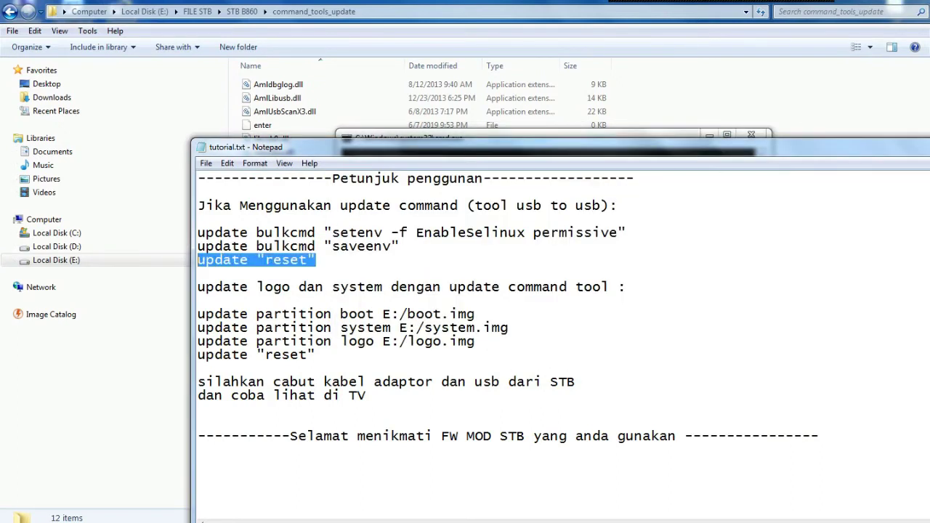
pyautogui.rightClick(235, 260)
pyautogui.click(261, 304)
pyautogui.hotkey('alt', 'Tab')
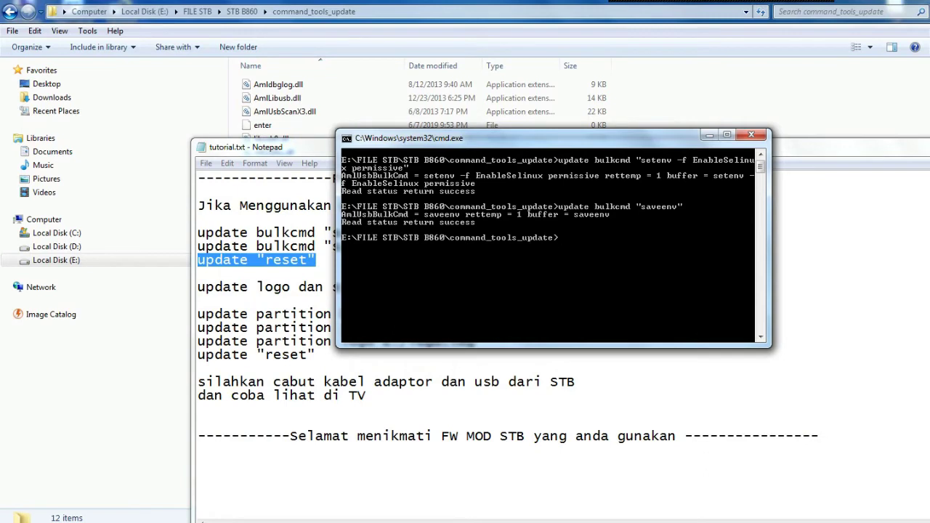
pyautogui.rightClick(574, 242)
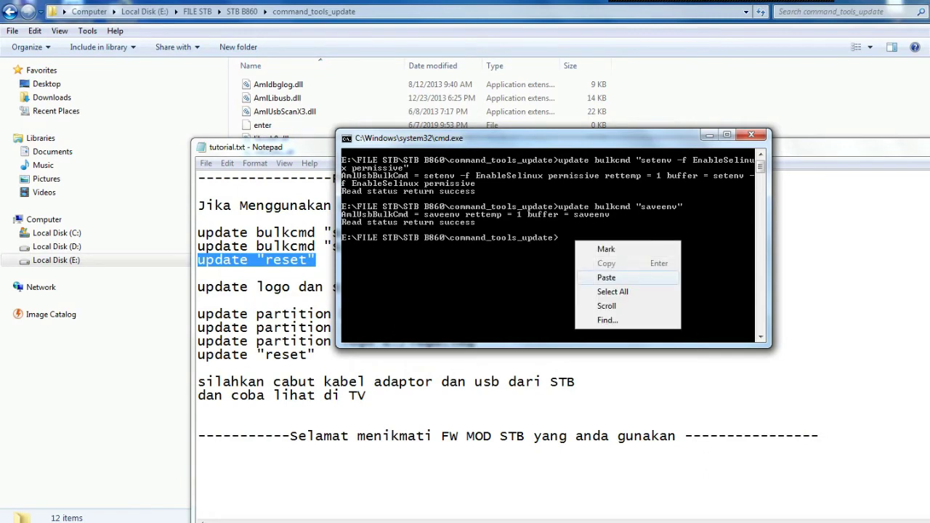
pyautogui.click(605, 277)
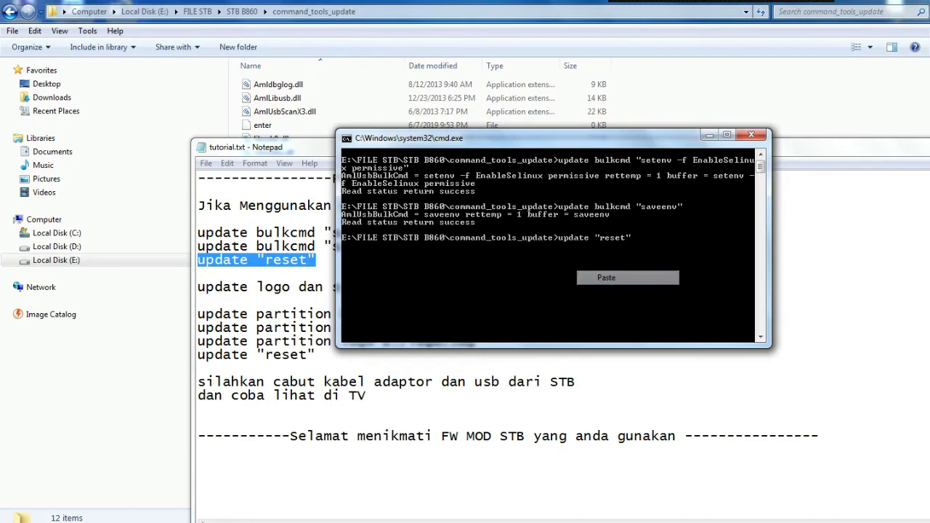
pyautogui.press('Return')
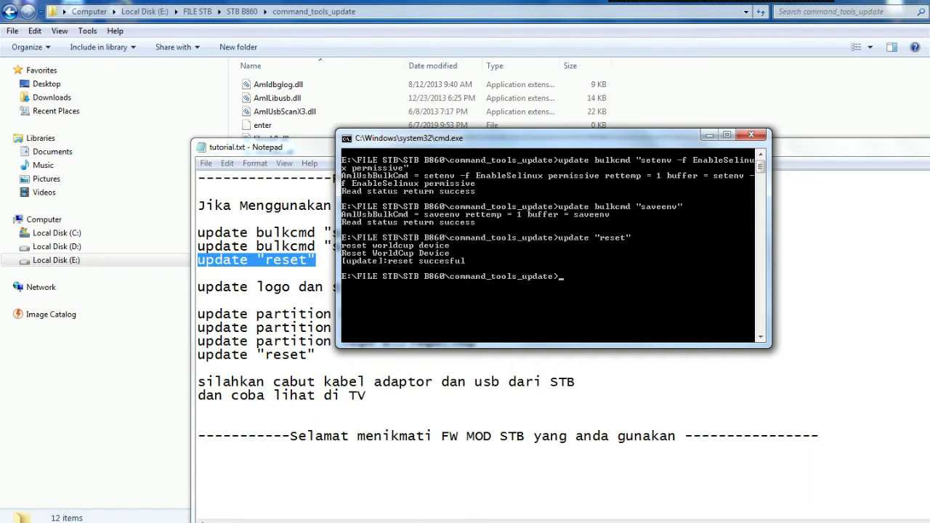
# - Examine the boot partition update command and its image path in tutorial.txt
pyautogui.click(273, 259)
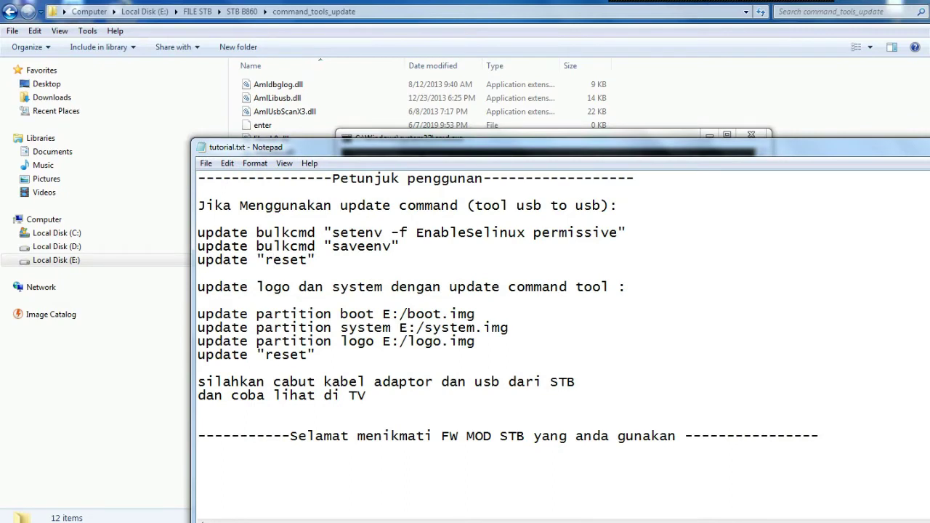
pyautogui.moveTo(198, 314); pyautogui.dragTo(332, 314)
pyautogui.click(390, 314)
# - Return to the STB B860 folder and copy boot.img, logo.img and system.img to the clipboard
pyautogui.click(10, 12)
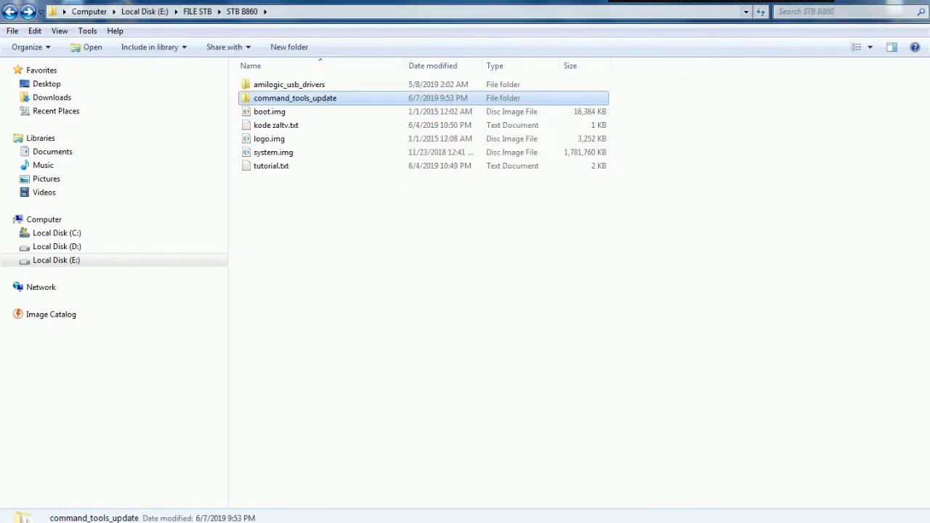
pyautogui.hotkey('alt', 'Tab')
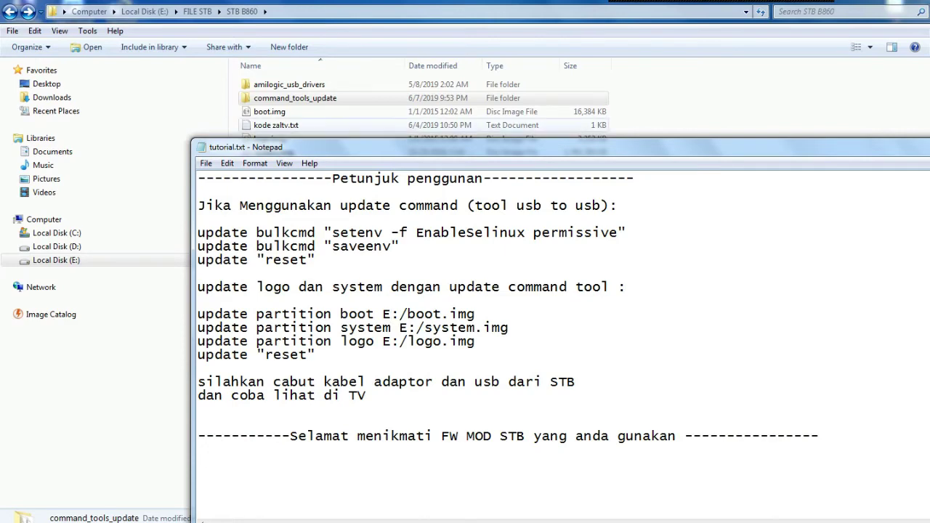
pyautogui.click(269, 111)
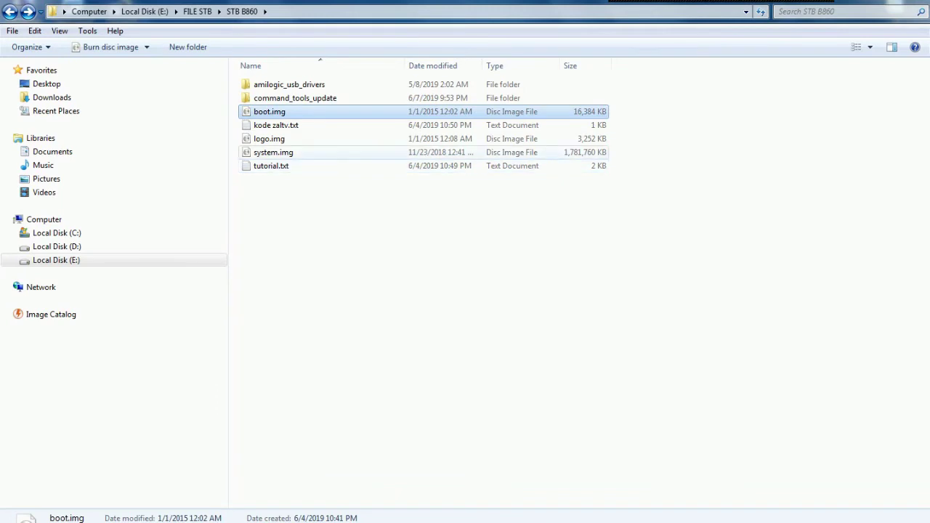
pyautogui.click(269, 138)
pyautogui.click(273, 152)
pyautogui.keyDown('ctrl'); pyautogui.click(273, 152); pyautogui.keyUp('ctrl')
pyautogui.keyDown('ctrl'); pyautogui.click(270, 111); pyautogui.keyUp('ctrl')
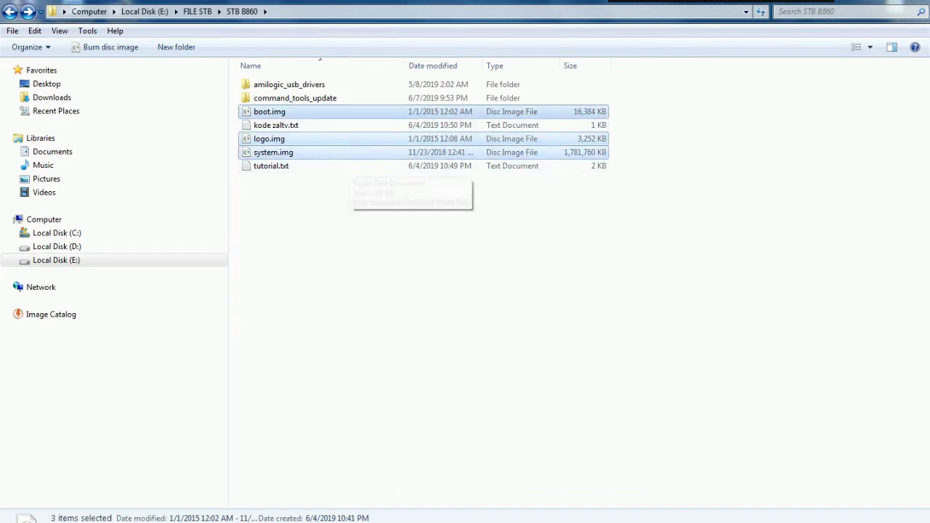
pyautogui.rightClick(293, 151)
pyautogui.click(322, 279)
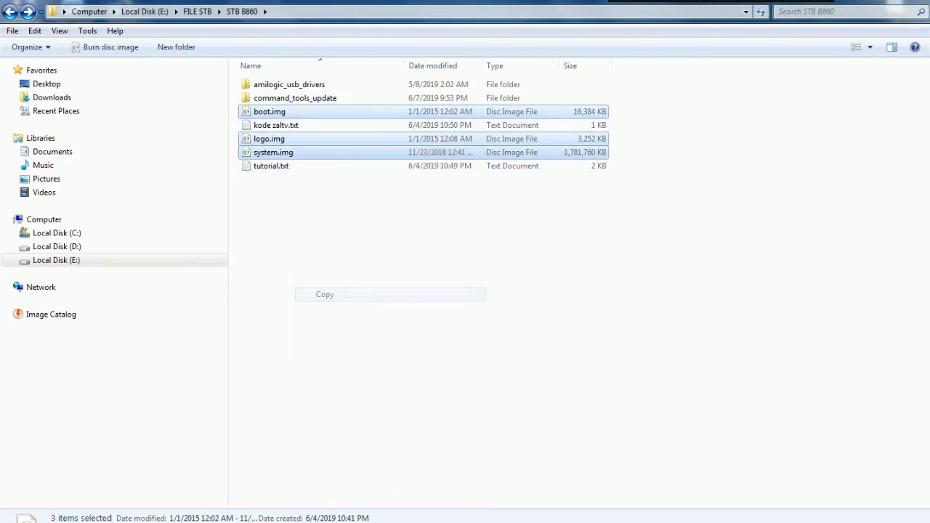
# - Paste the copied boot.img, logo.img and system.img into the root of Local Disk (E:) and return to the STB B860 folder
pyautogui.click(56, 260)
pyautogui.rightClick(324, 274)
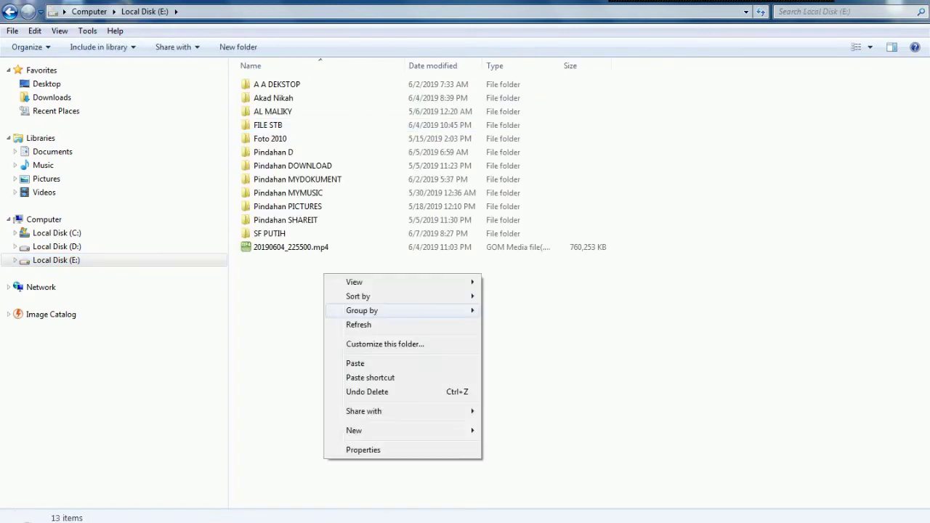
pyautogui.click(345, 363)
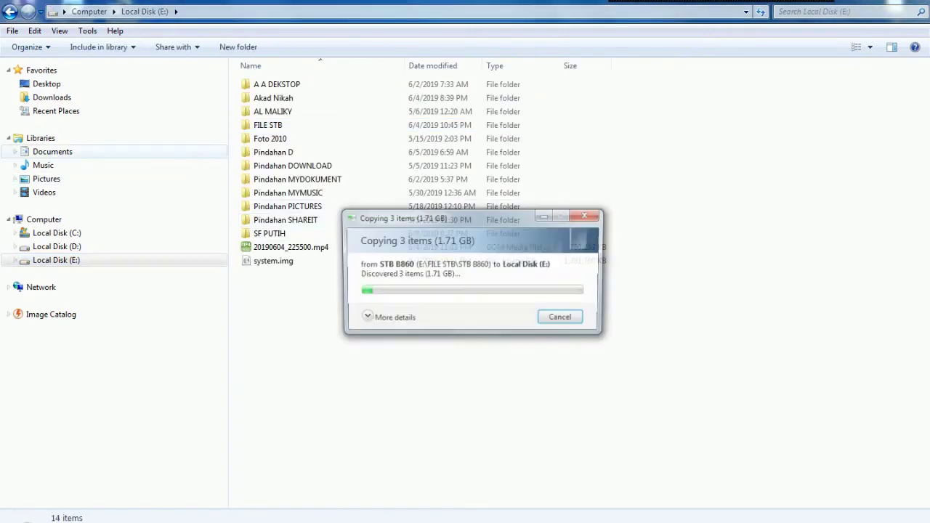
pyautogui.click(10, 12)
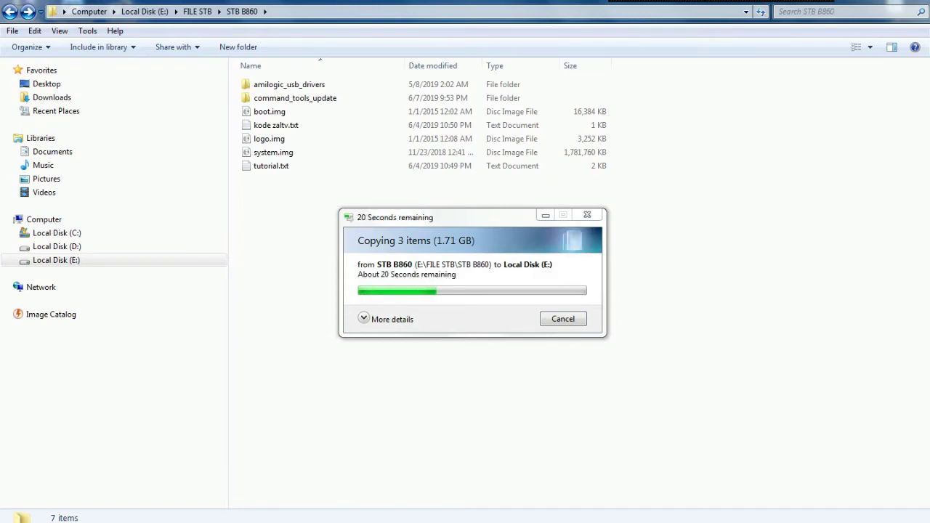
# - Bring up tutorial.txt and reposition its window to check the copy progress and the partition update commands
pyautogui.hotkey('alt', 'Tab')
pyautogui.click(391, 314)
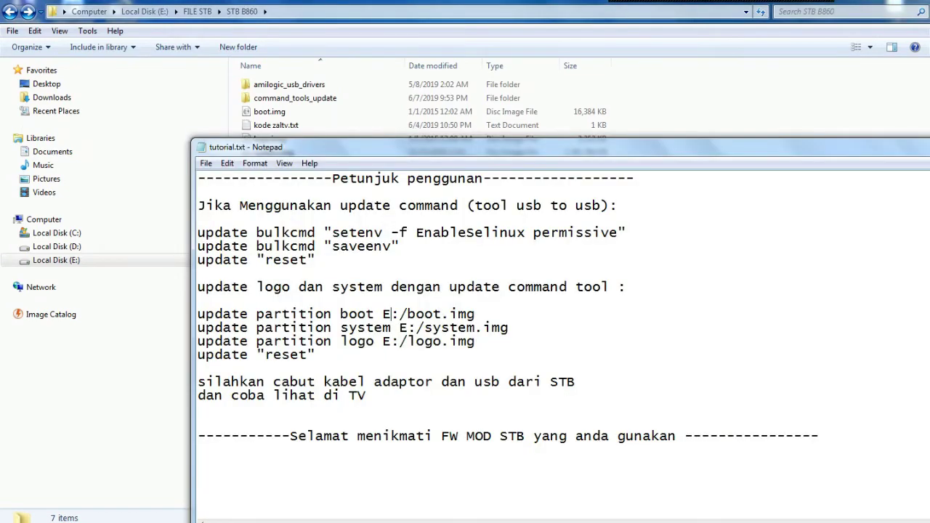
pyautogui.moveTo(465, 147); pyautogui.dragTo(490, 370)
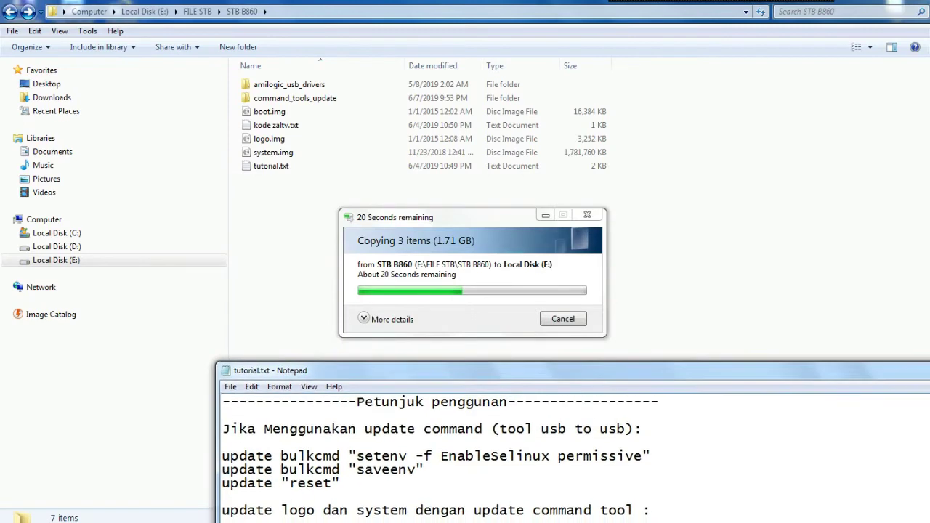
pyautogui.moveTo(387, 370); pyautogui.dragTo(352, 175)
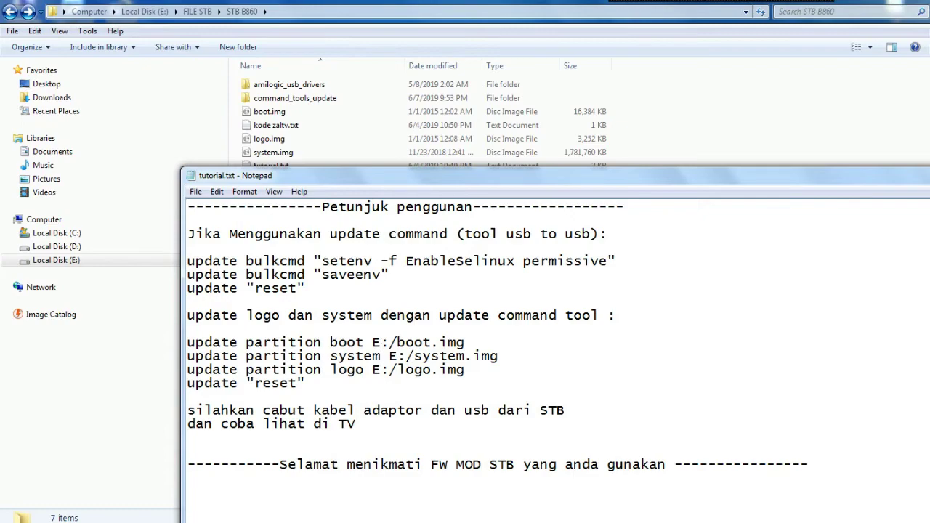
pyautogui.moveTo(327, 175); pyautogui.dragTo(361, 143)
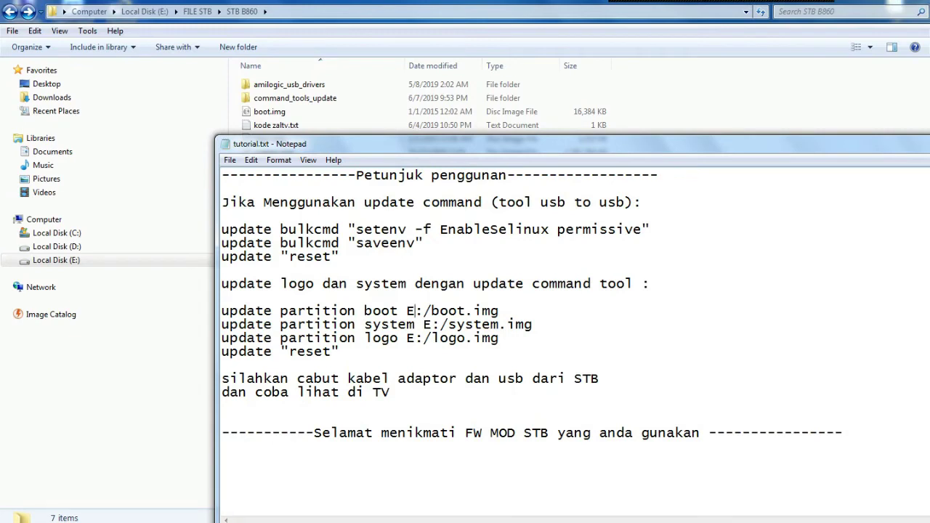
pyautogui.moveTo(361, 143); pyautogui.dragTo(462, 140)
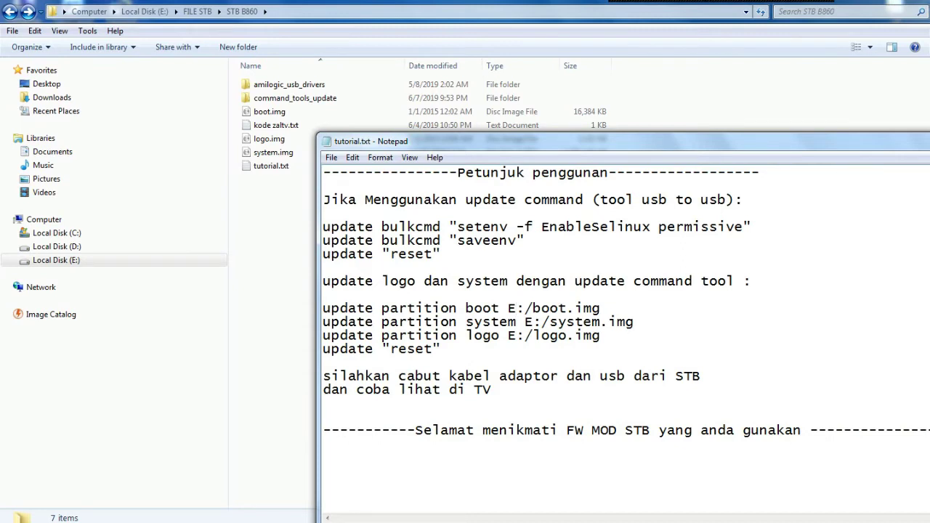
# - Copy the command update partition boot E:/boot.img in tutorial.txt and clear the selection
pyautogui.press('End')
pyautogui.hotkey('shift', 'Home')
pyautogui.rightClick(348, 308)
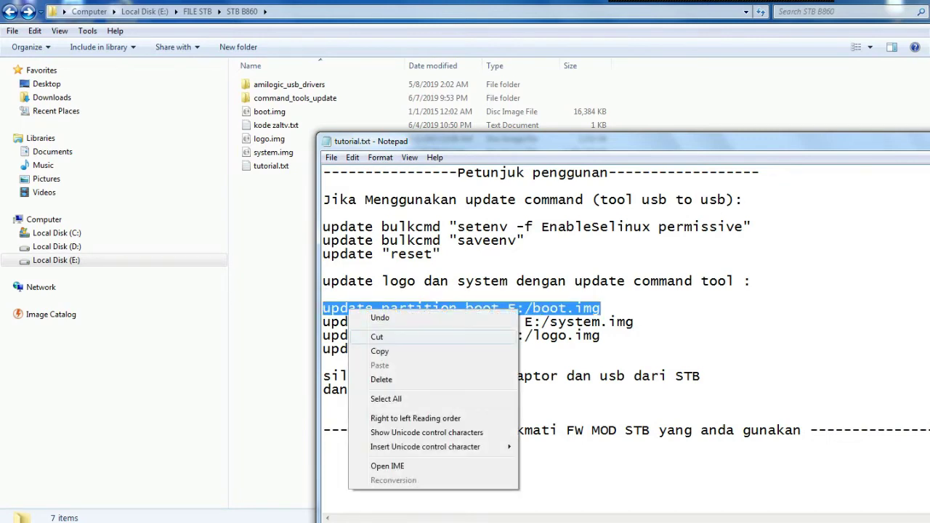
pyautogui.click(377, 351)
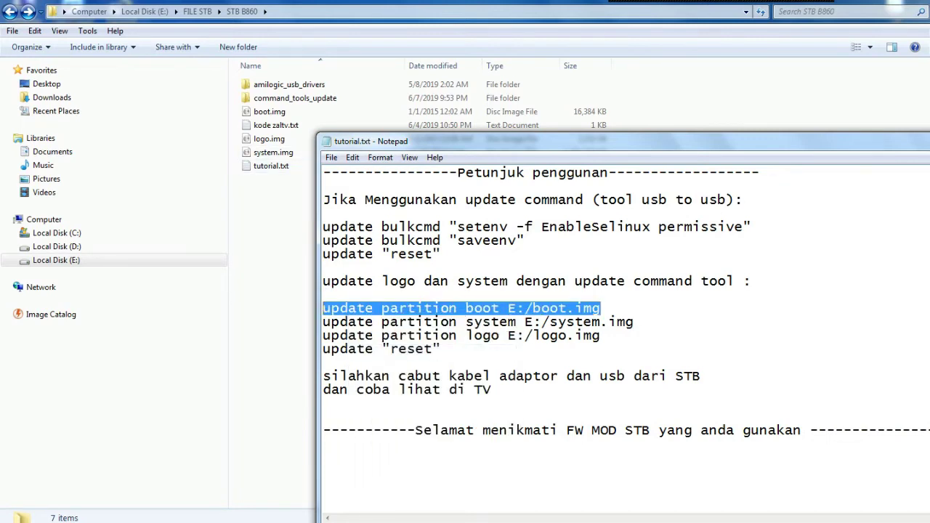
pyautogui.click(524, 308)
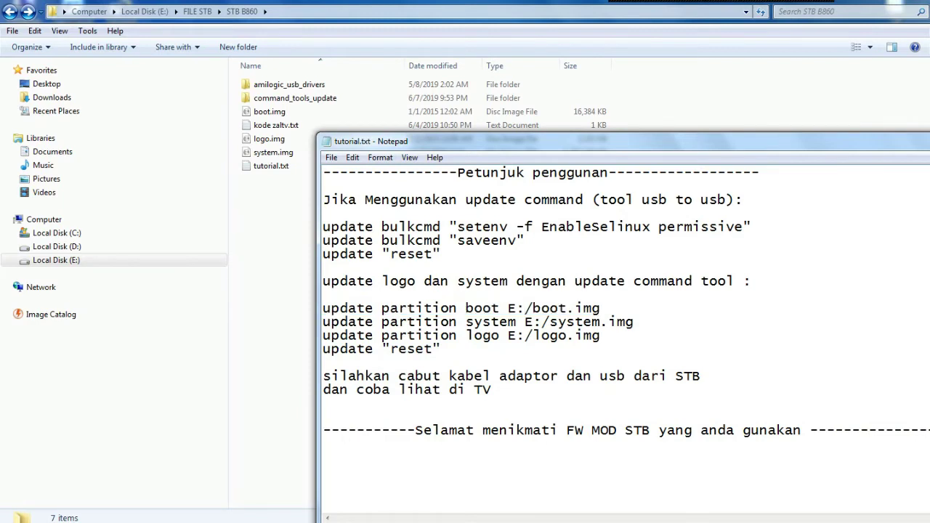
pyautogui.moveTo(516, 308); pyautogui.dragTo(323, 308)
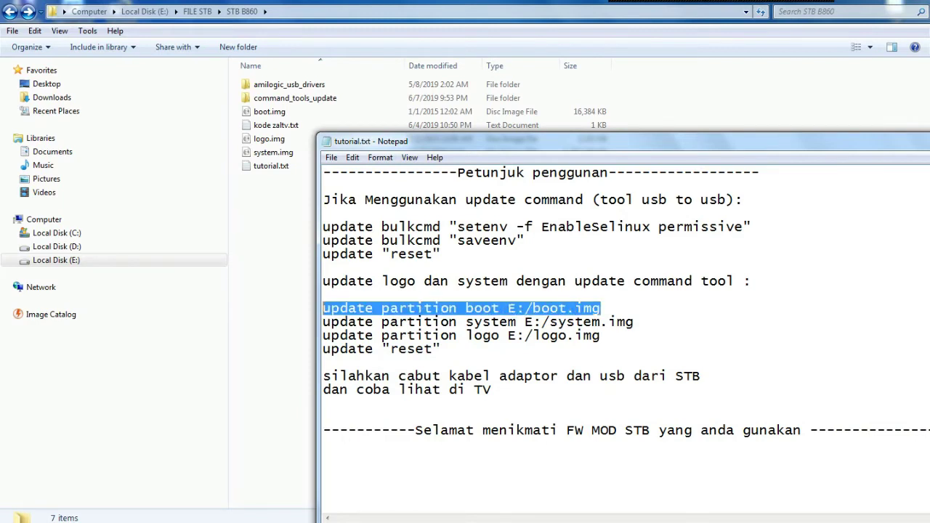
pyautogui.rightClick(348, 308)
pyautogui.click(377, 353)
pyautogui.click(516, 308)
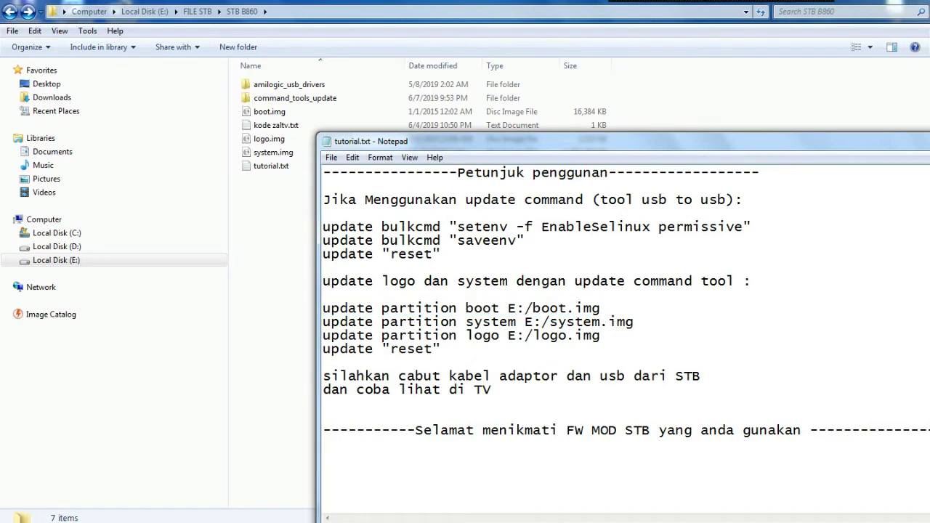
# - Try drive letter D in the boot image path in tutorial.txt, and set it back to E
pyautogui.hotkey('shift', 'Left')
pyautogui.write('D')
pyautogui.press('BackSpace')
pyautogui.write('E')
# - Copy the command update partition boot E:/boot.img from tutorial.txt and run it in the command window
pyautogui.moveTo(600, 308); pyautogui.dragTo(323, 308)
pyautogui.rightClick(327, 309)
pyautogui.click(360, 353)
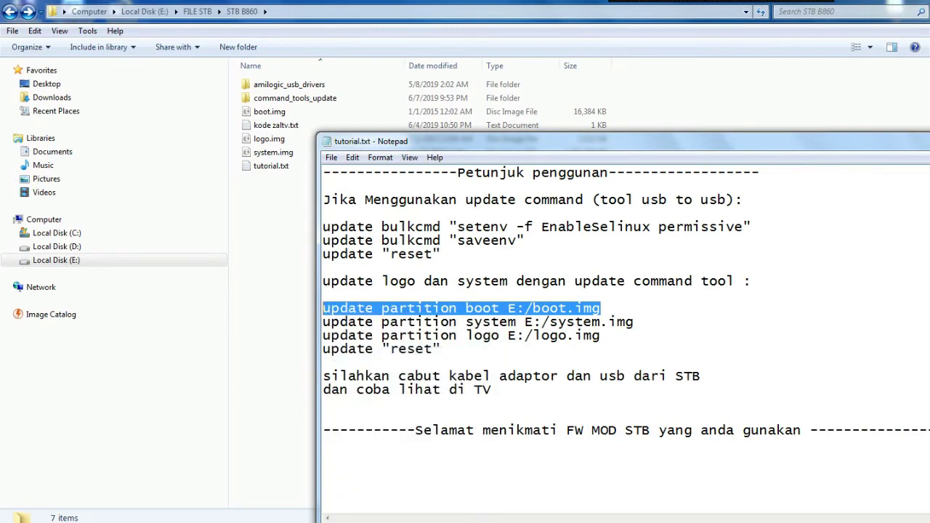
pyautogui.hotkey('alt', 'Tab')
pyautogui.rightClick(588, 275)
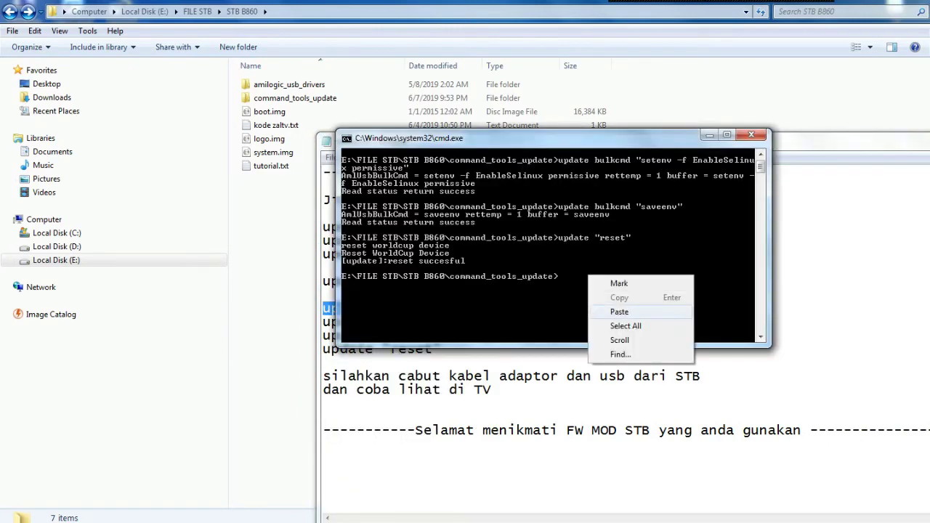
pyautogui.click(625, 312)
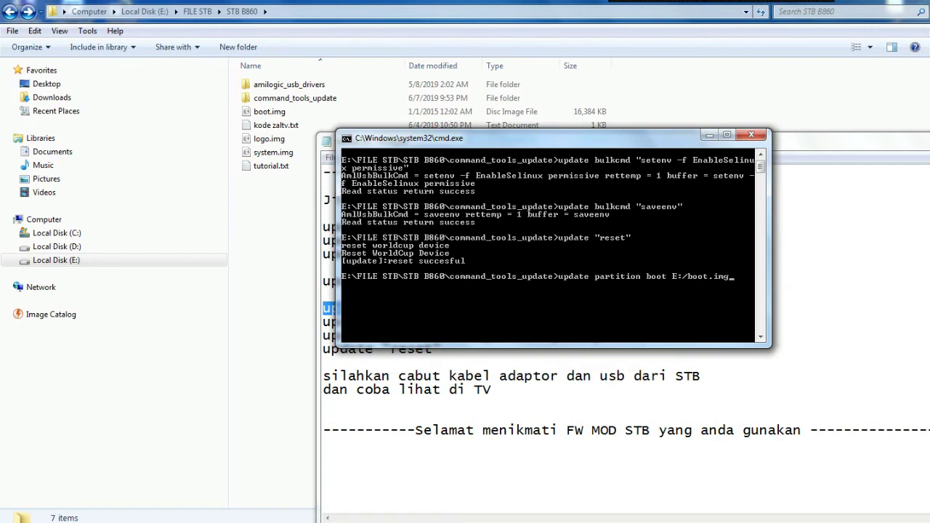
pyautogui.press('Return')
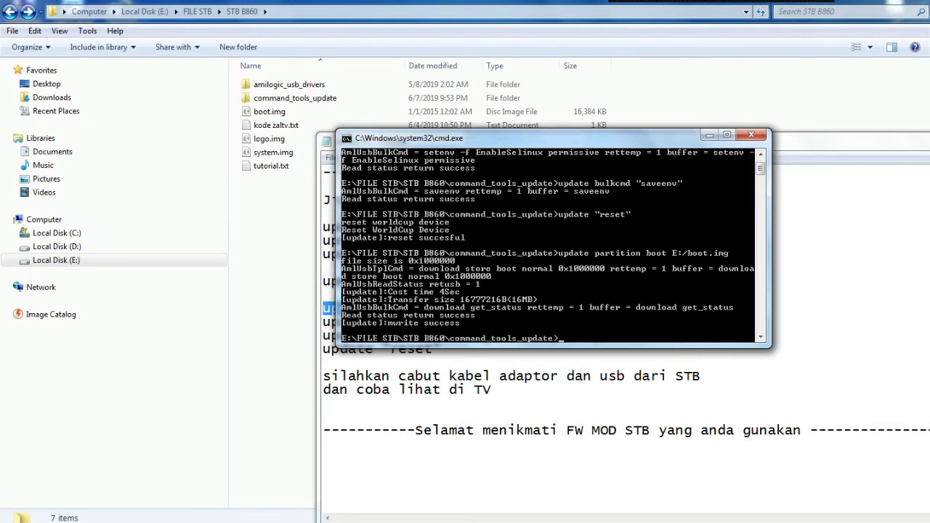
# - Copy the command update partition system E:/system.img from tutorial.txt and switch to the command window
pyautogui.click(323, 361)
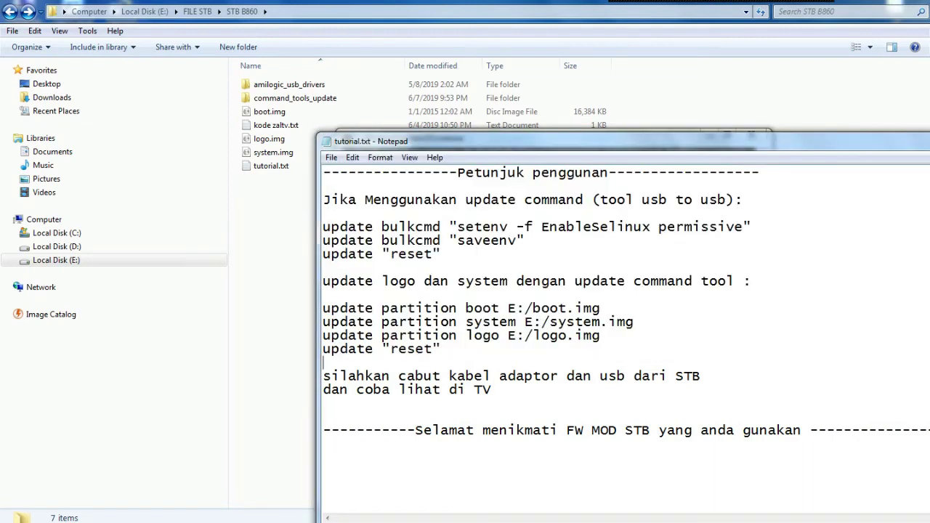
pyautogui.moveTo(634, 322); pyautogui.dragTo(322, 322)
pyautogui.rightClick(367, 324)
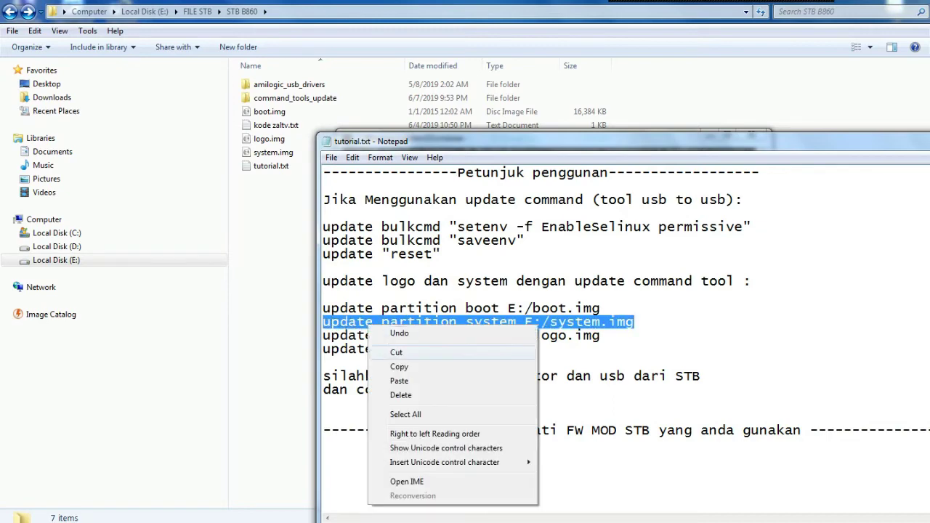
pyautogui.click(399, 366)
pyautogui.hotkey('alt', 'Tab')
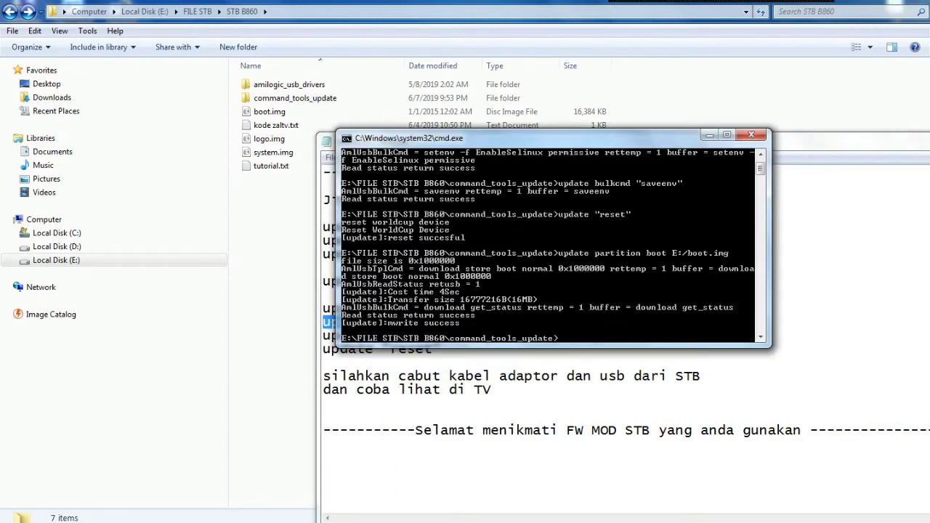